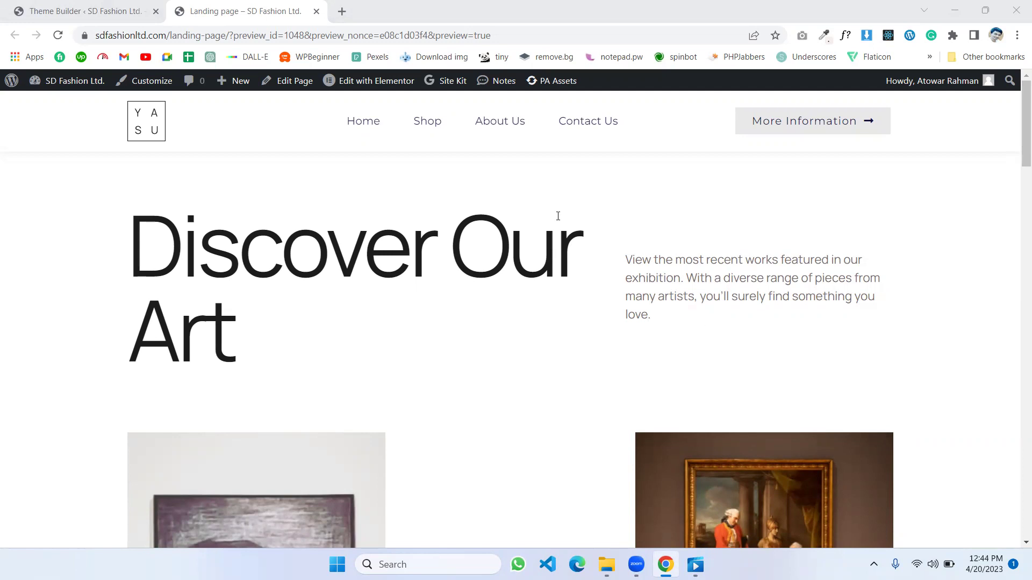
# - Look over the landing page, then go to the Theme Builder's Header template list
pyautogui.scroll(-3, 553, 212)
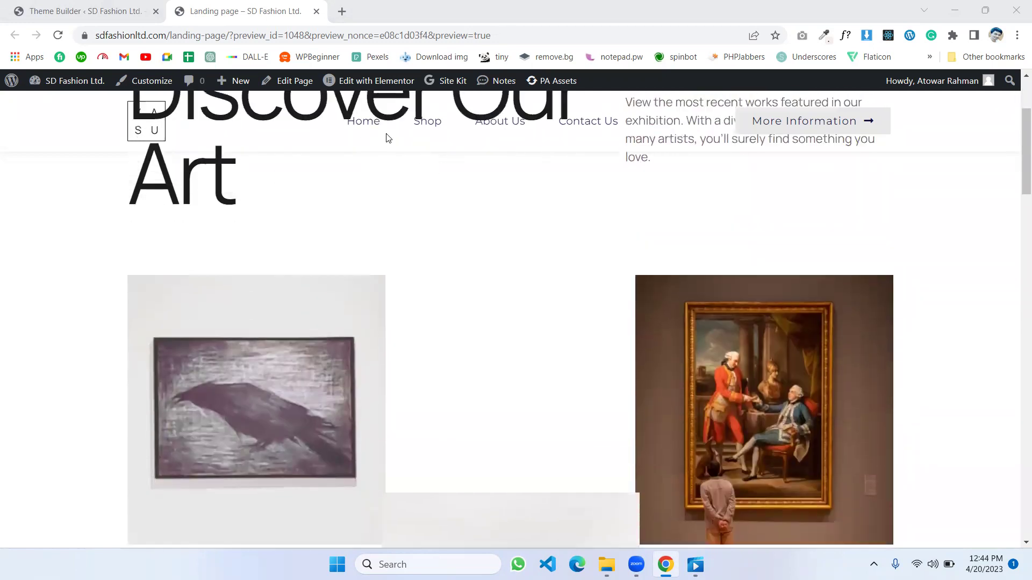
pyautogui.scroll(1, 385, 138)
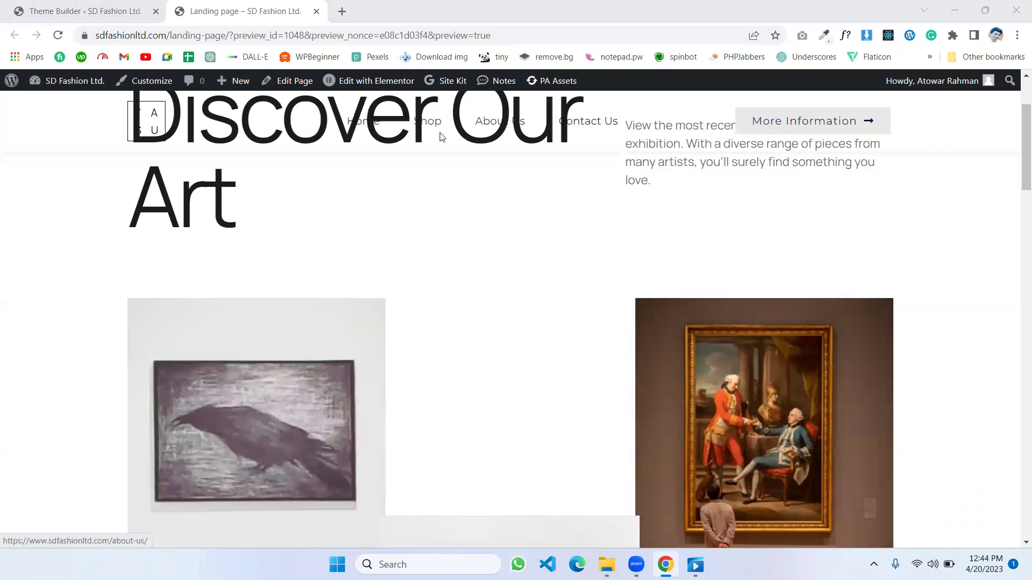
pyautogui.scroll(1, 512, 143)
pyautogui.scroll(-8, 511, 143)
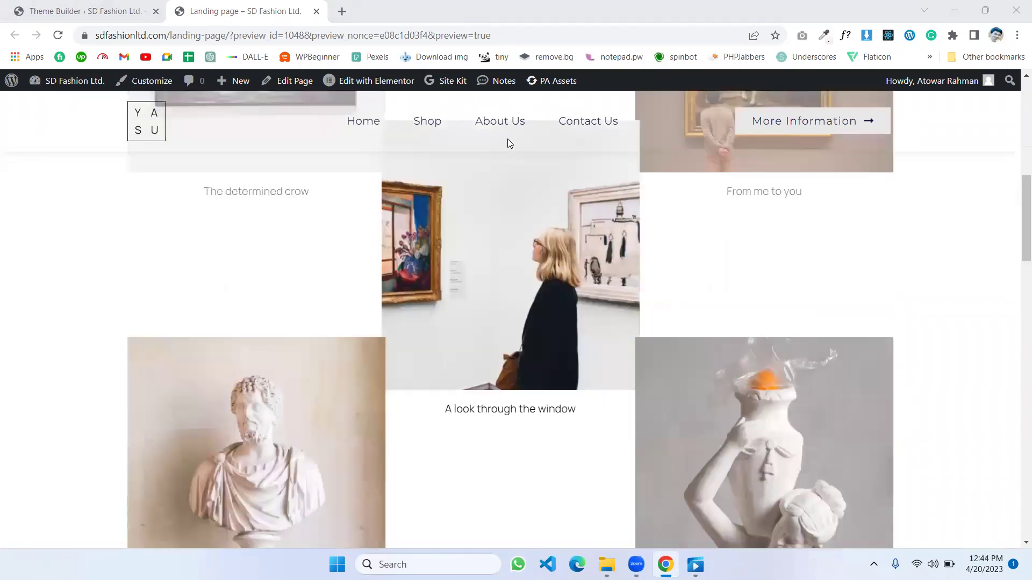
pyautogui.scroll(-3, 462, 149)
pyautogui.scroll(9, 445, 154)
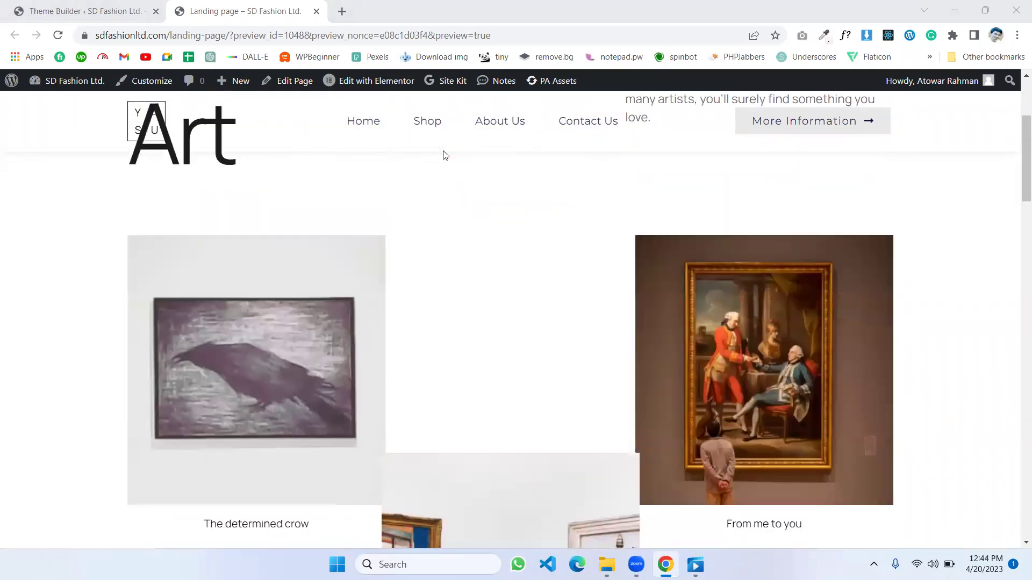
pyautogui.scroll(4, 442, 158)
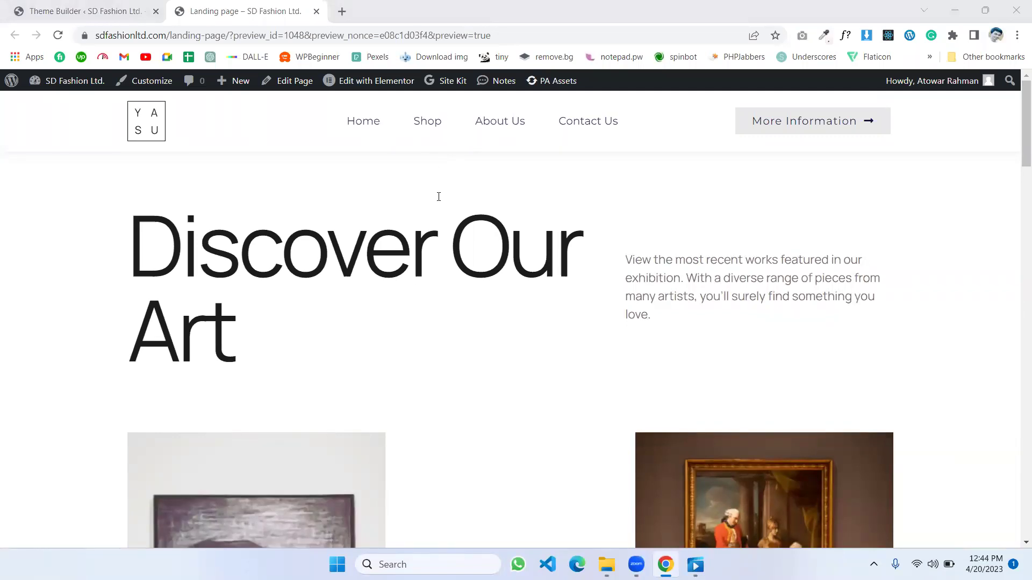
pyautogui.click(69, 10)
pyautogui.scroll(-3, 146, 188)
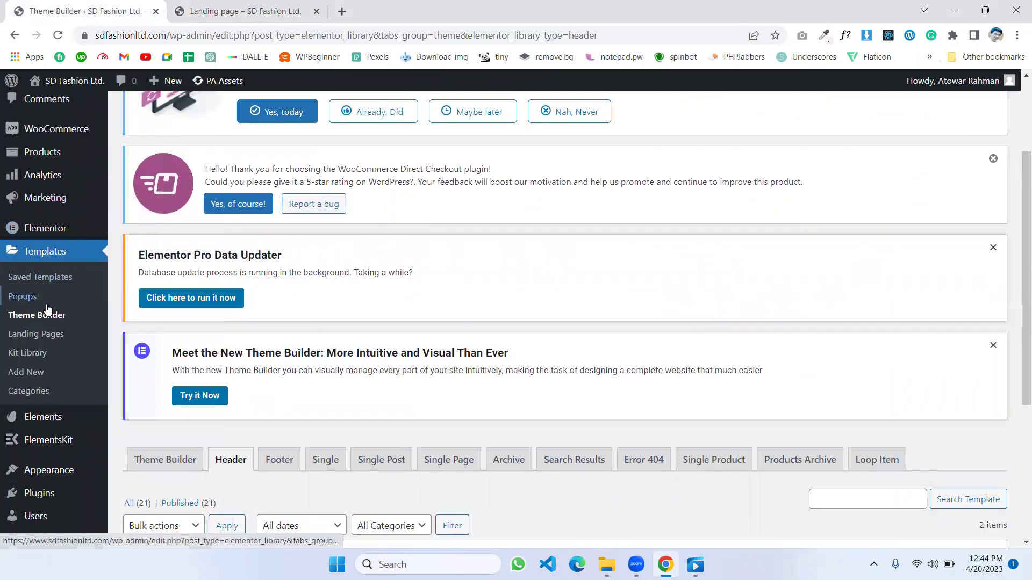
pyautogui.scroll(-3, 51, 317)
pyautogui.scroll(-3, 220, 341)
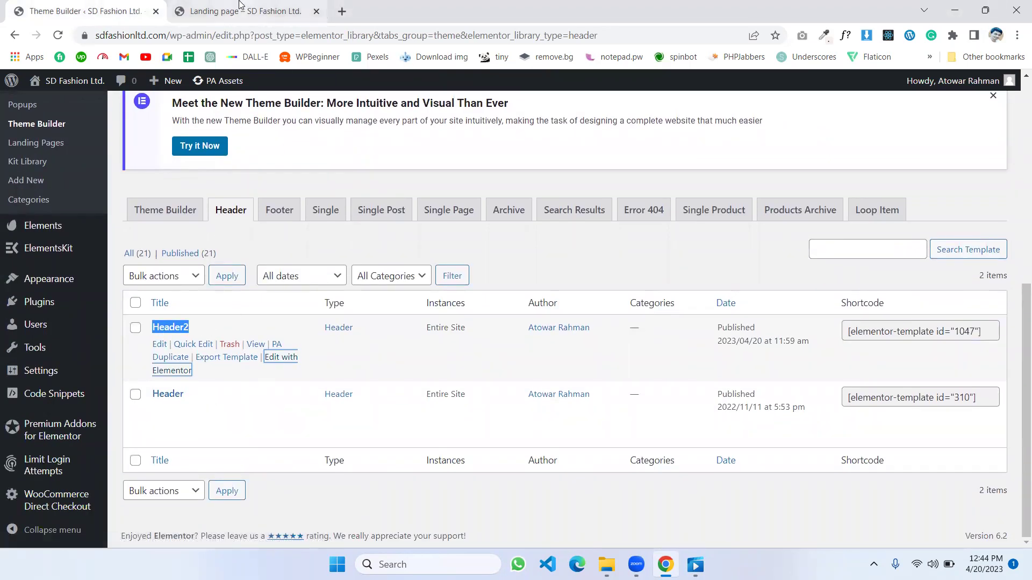
# - Recheck the landing preview, then open Header2 in Elementor in a new tab
pyautogui.hotkey('ctrl', 'Tab')
pyautogui.scroll(-5, 545, 152)
pyautogui.scroll(5, 546, 152)
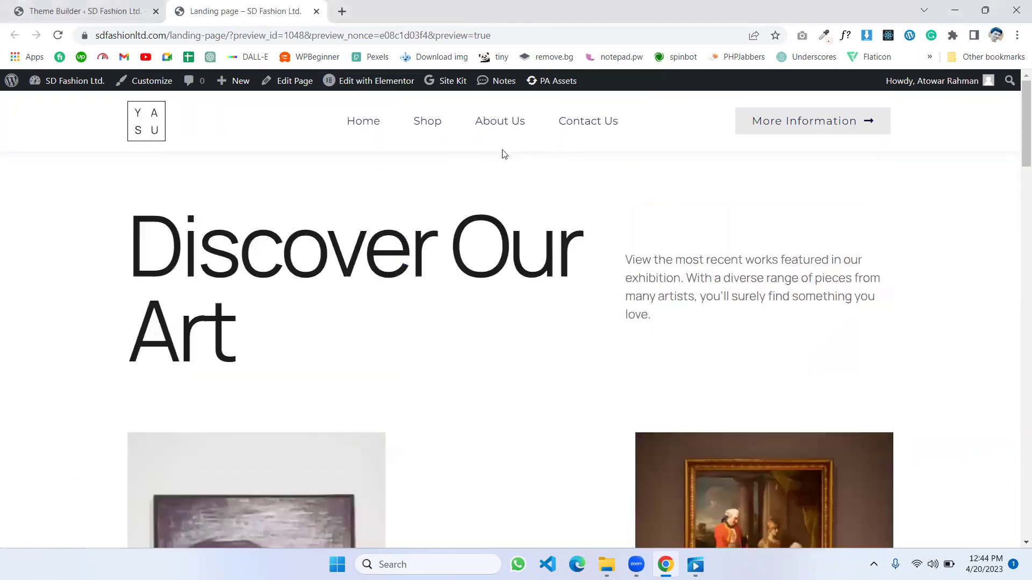
pyautogui.click(157, 6)
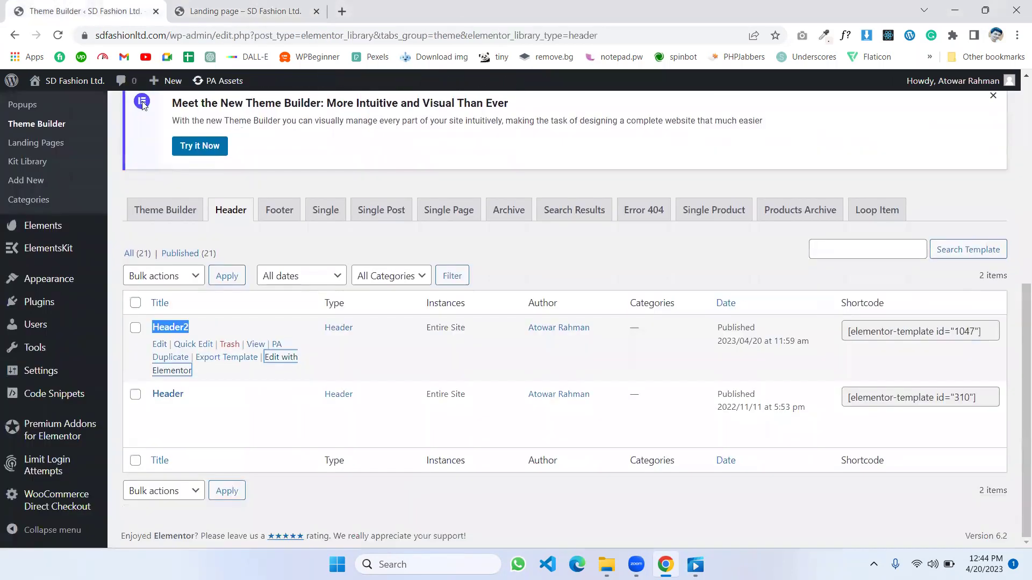
pyautogui.rightClick(289, 359)
pyautogui.click(325, 372)
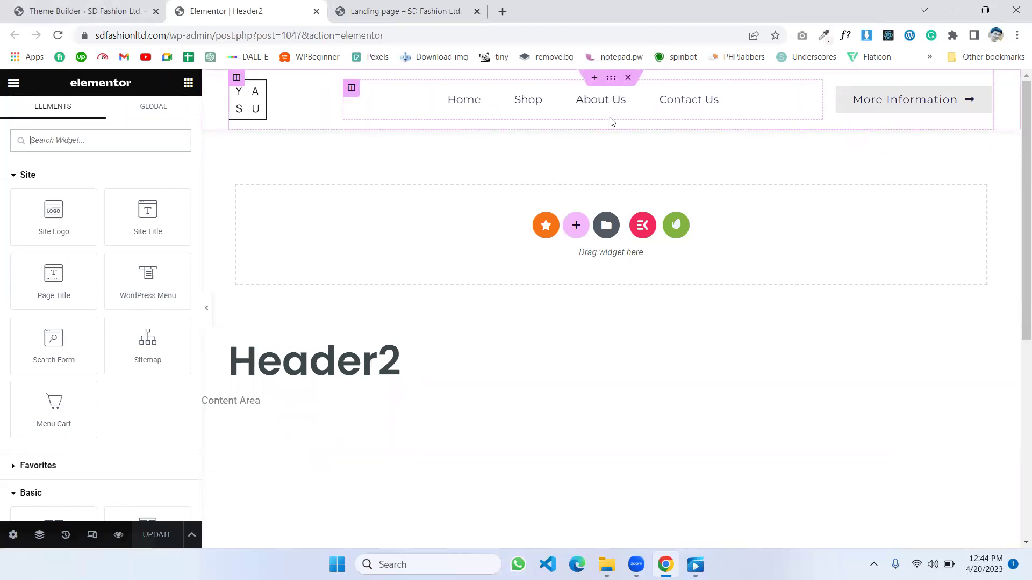
# - Give the header section the CSS ID header_pop
pyautogui.click(611, 81)
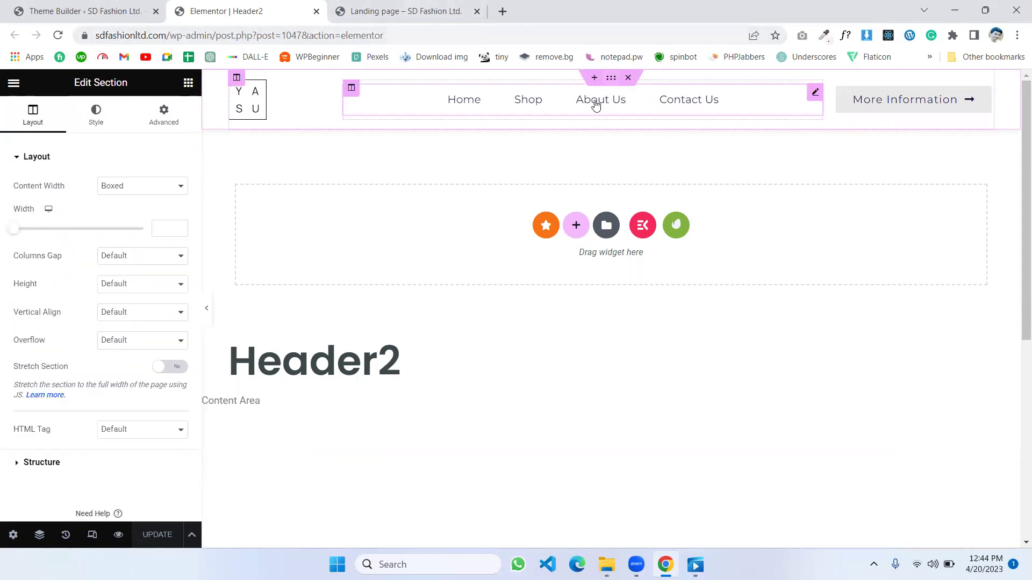
pyautogui.click(159, 125)
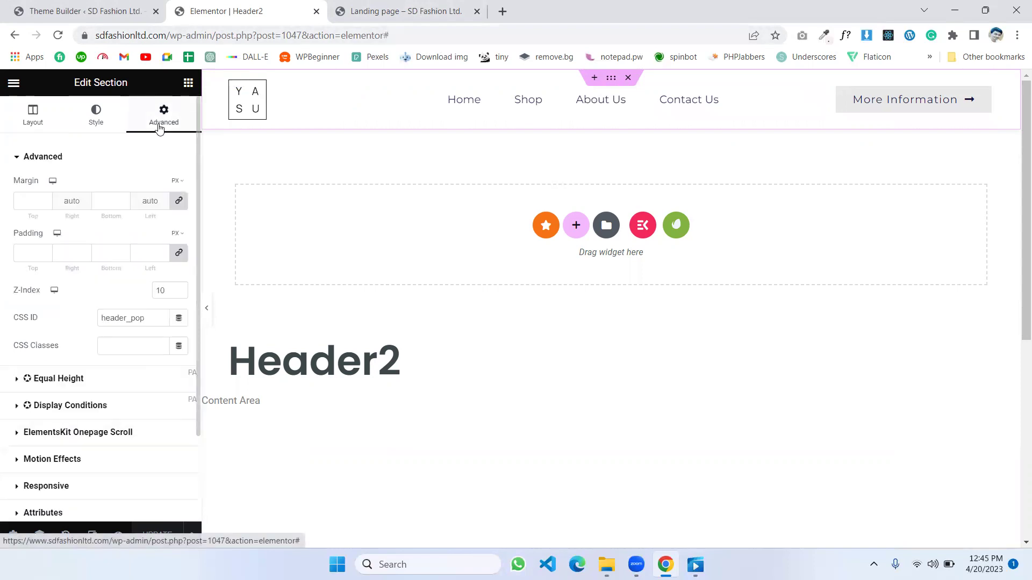
pyautogui.click(121, 318)
pyautogui.write('header_pop')
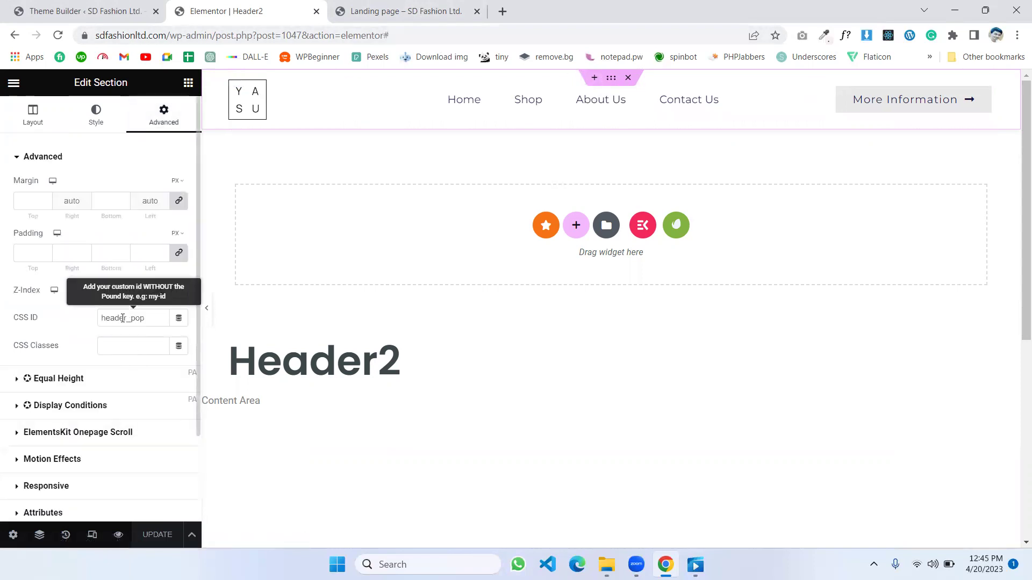
# - Make the section sticky at the Top on desktop, tablet and mobile
pyautogui.click(102, 464)
pyautogui.click(118, 328)
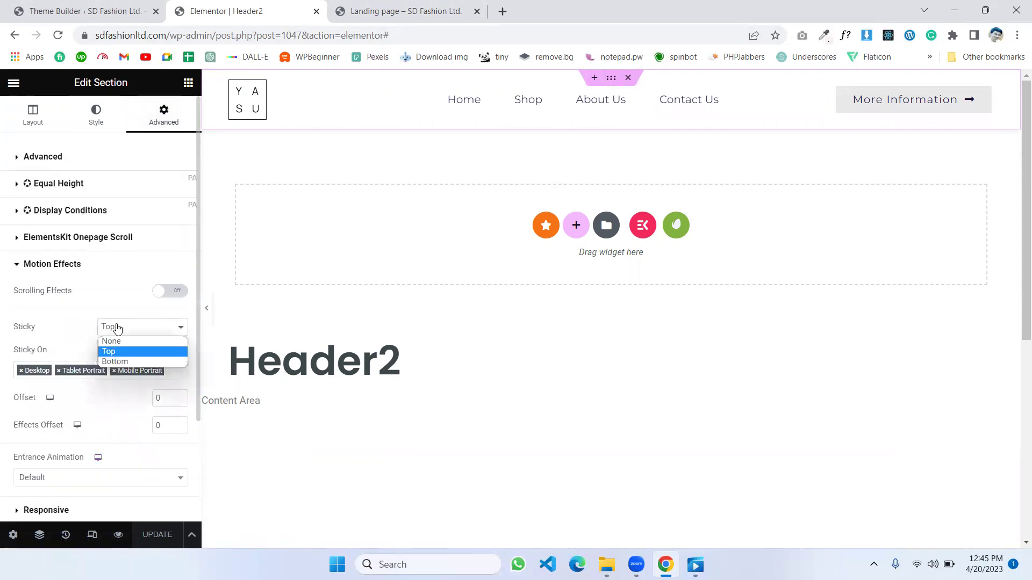
pyautogui.click(118, 358)
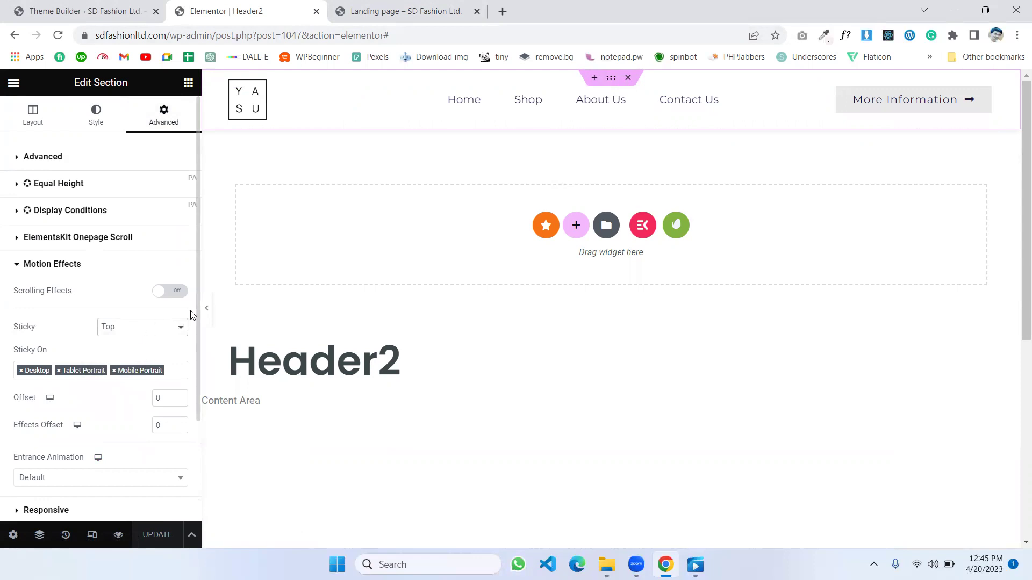
# - Give the header section a classic white background colour
pyautogui.click(97, 123)
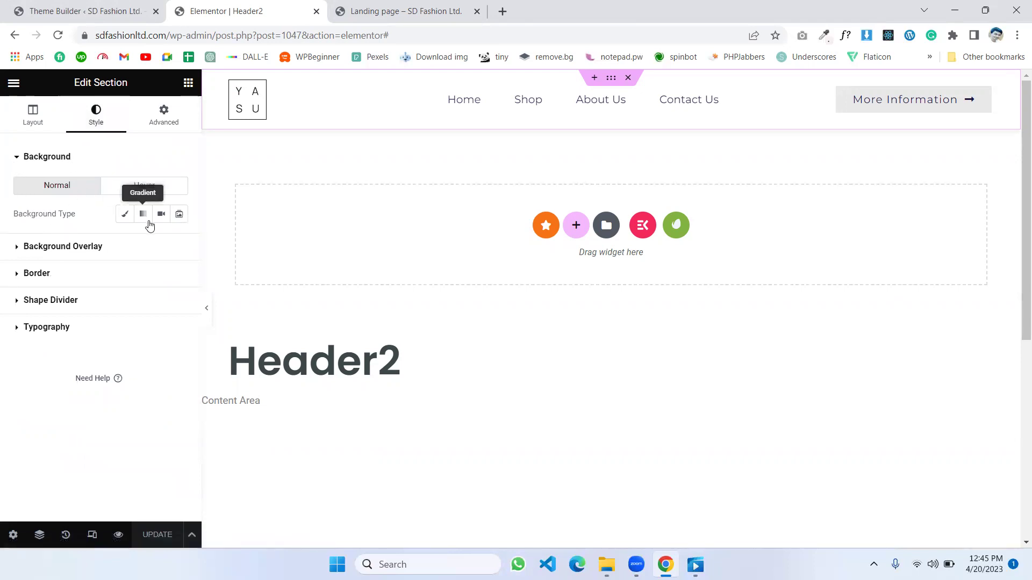
pyautogui.click(124, 215)
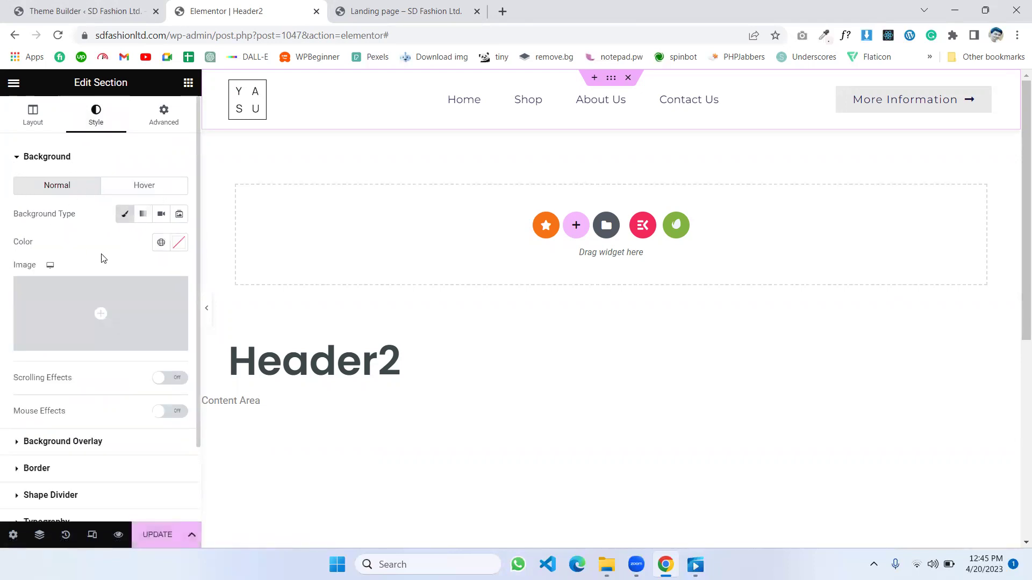
pyautogui.click(178, 243)
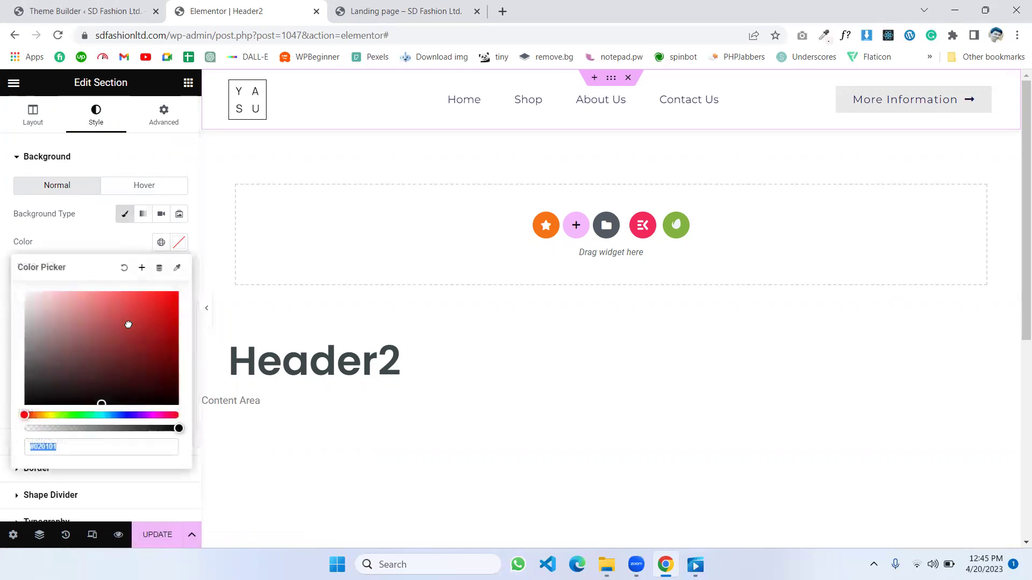
pyautogui.click(166, 299)
pyautogui.moveTo(170, 295)
pyautogui.mouseDown()
pyautogui.moveTo(27, 400)
pyautogui.moveTo(3, 291)
pyautogui.mouseUp()
pyautogui.click(2, 281)
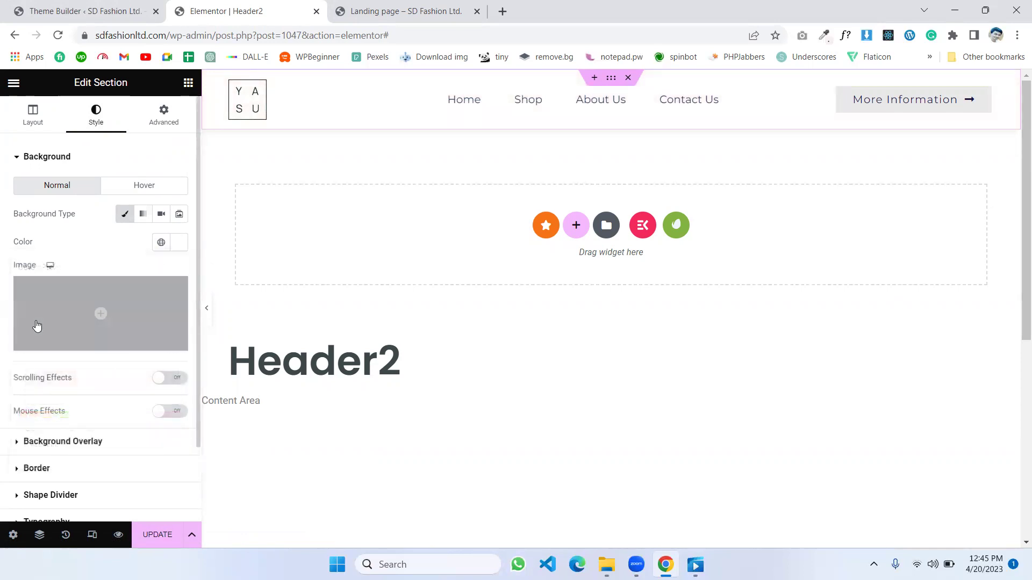
# - Turn on scrolling effects with a Fade In transparency over a narrowed viewport range
pyautogui.scroll(-2, 30, 305)
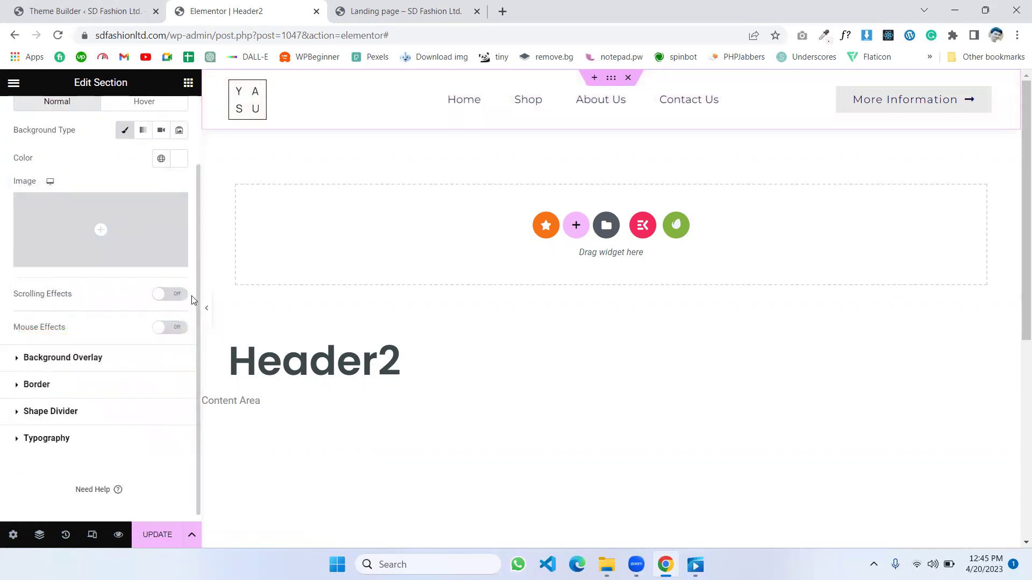
pyautogui.click(169, 294)
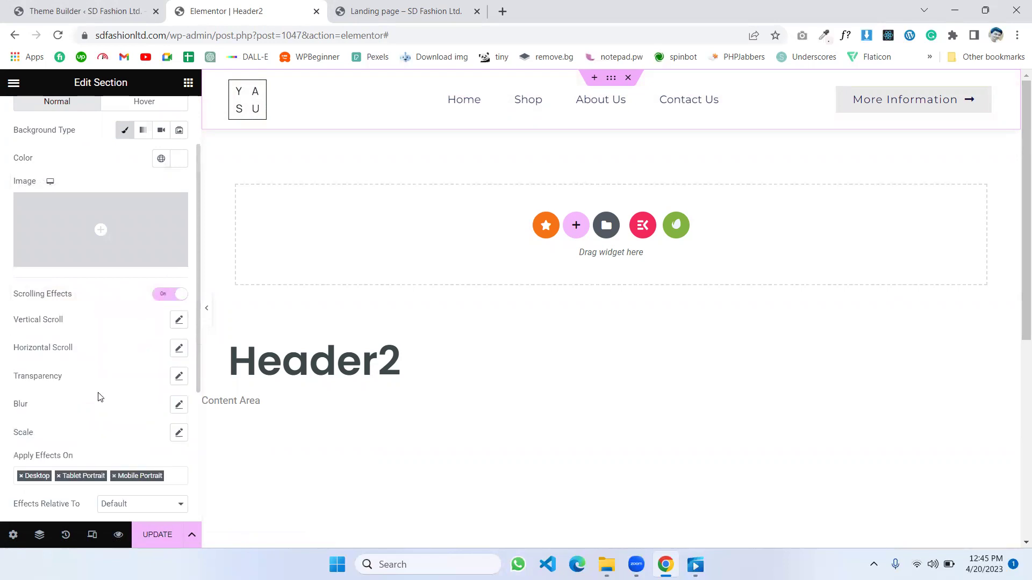
pyautogui.scroll(-2, 70, 330)
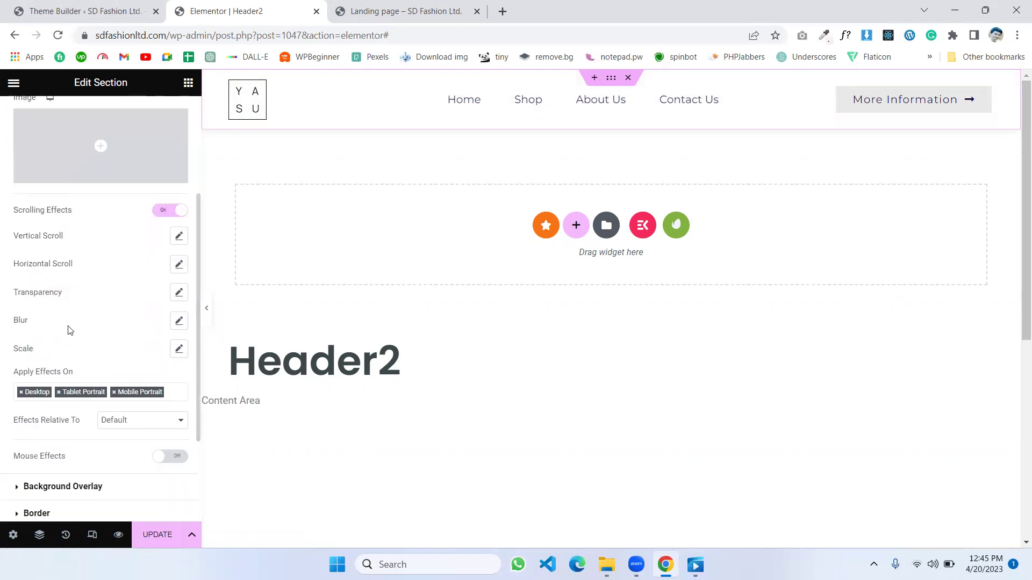
pyautogui.click(179, 293)
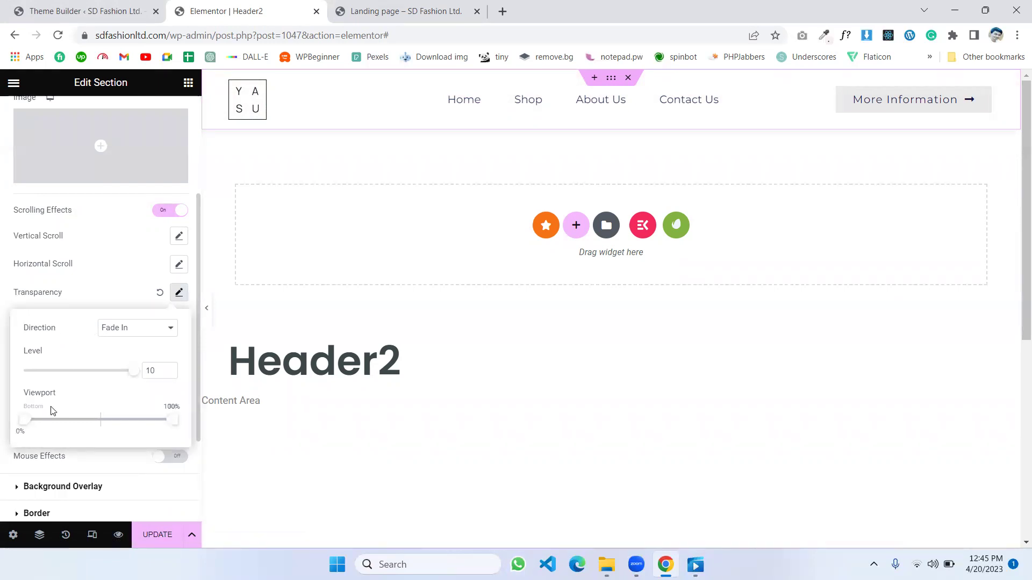
pyautogui.moveTo(24, 398); pyautogui.dragTo(61, 397)
pyautogui.moveTo(171, 421); pyautogui.dragTo(28, 416)
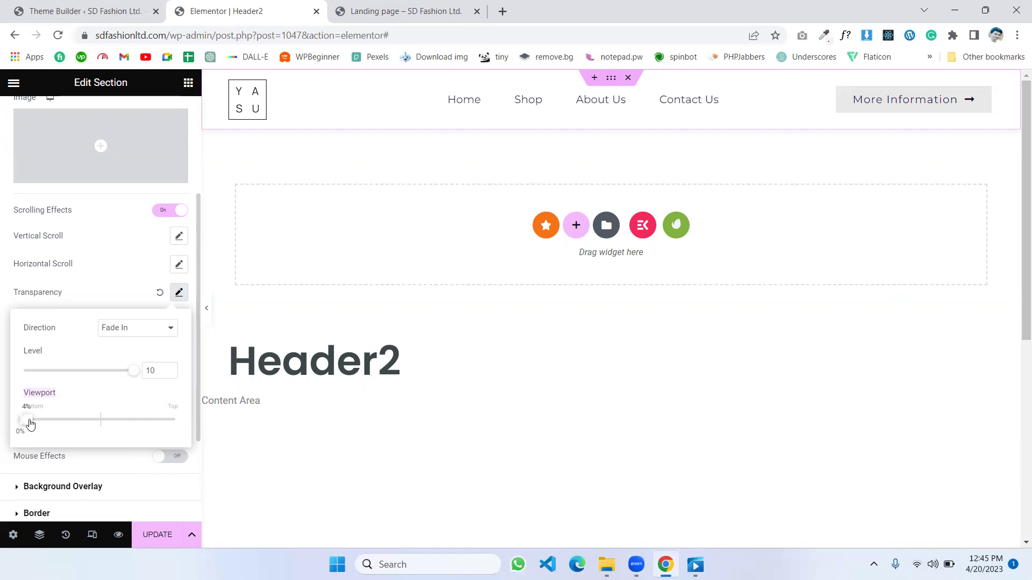
pyautogui.click(2, 400)
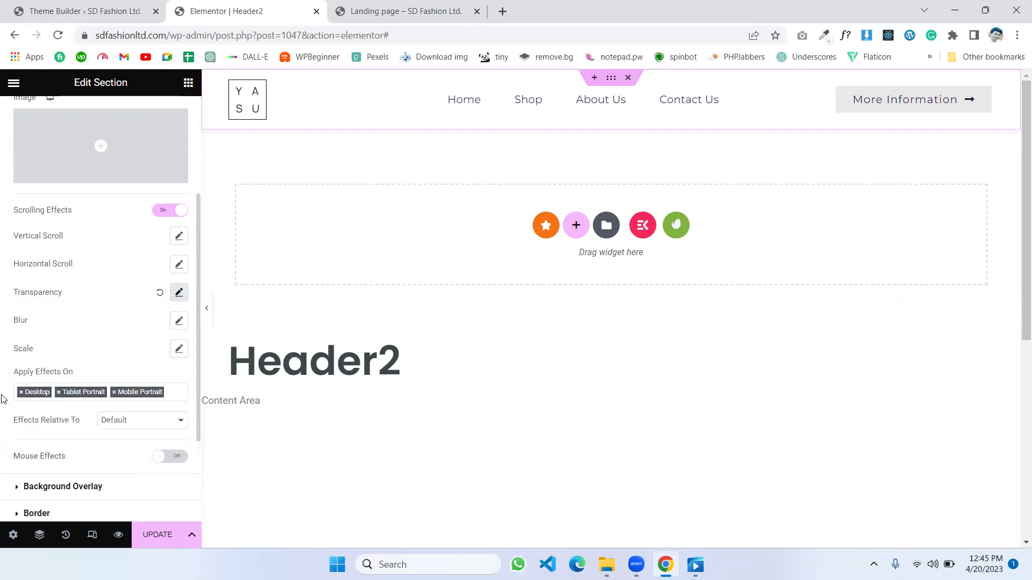
# - Make the effects relative to the Entire Page and save the header
pyautogui.scroll(-1, 213, 239)
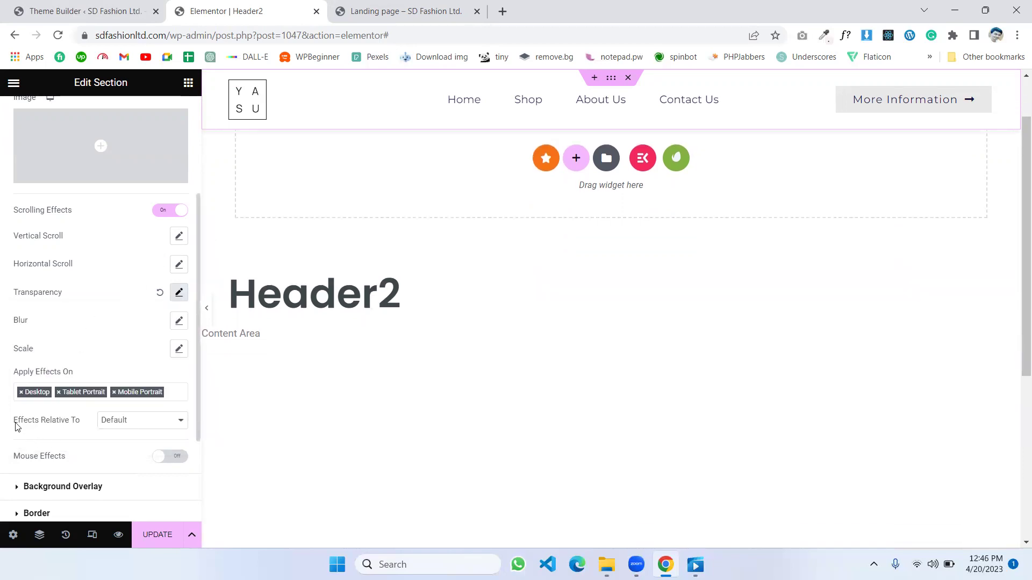
pyautogui.click(123, 421)
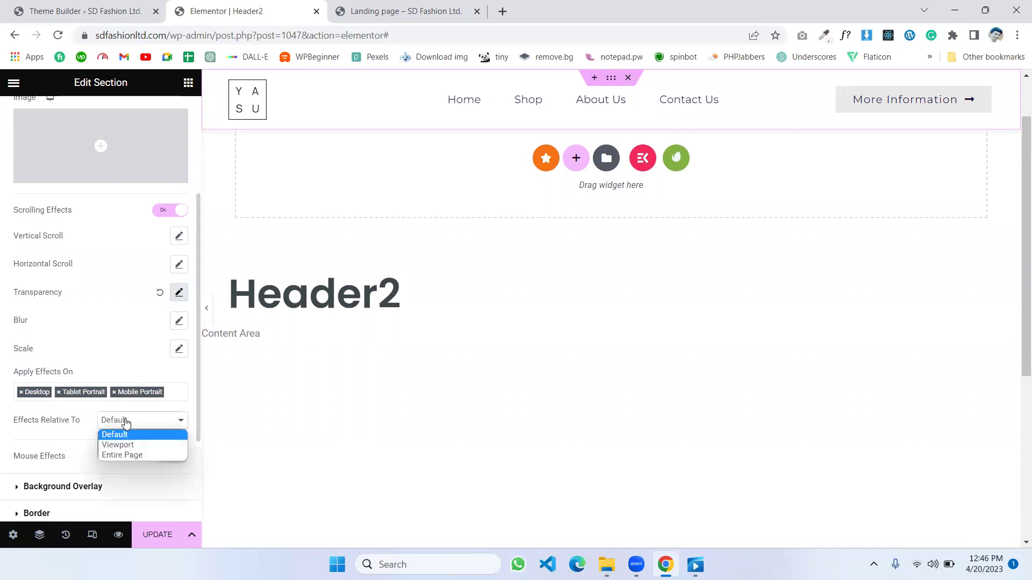
pyautogui.click(130, 455)
pyautogui.scroll(1, 268, 424)
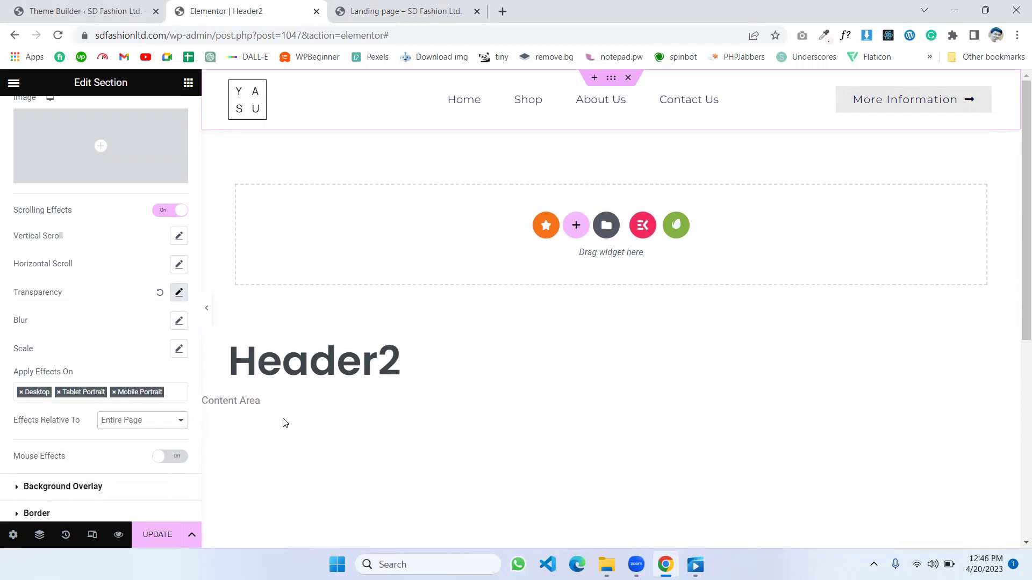
pyautogui.click(150, 541)
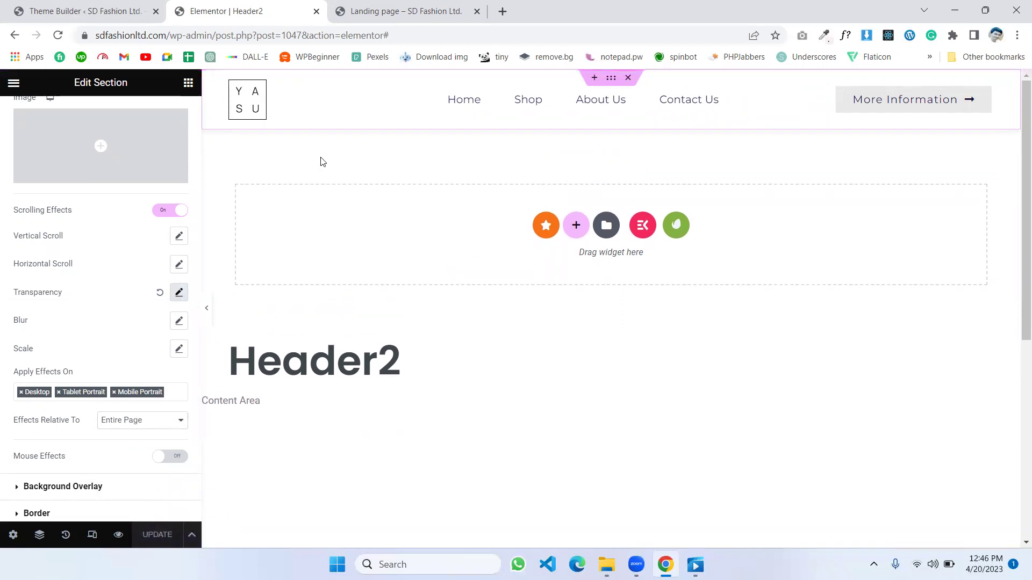
# - Reload the Landing page preview and scroll up and down to test the header
pyautogui.hotkey('ctrl', 'Tab')
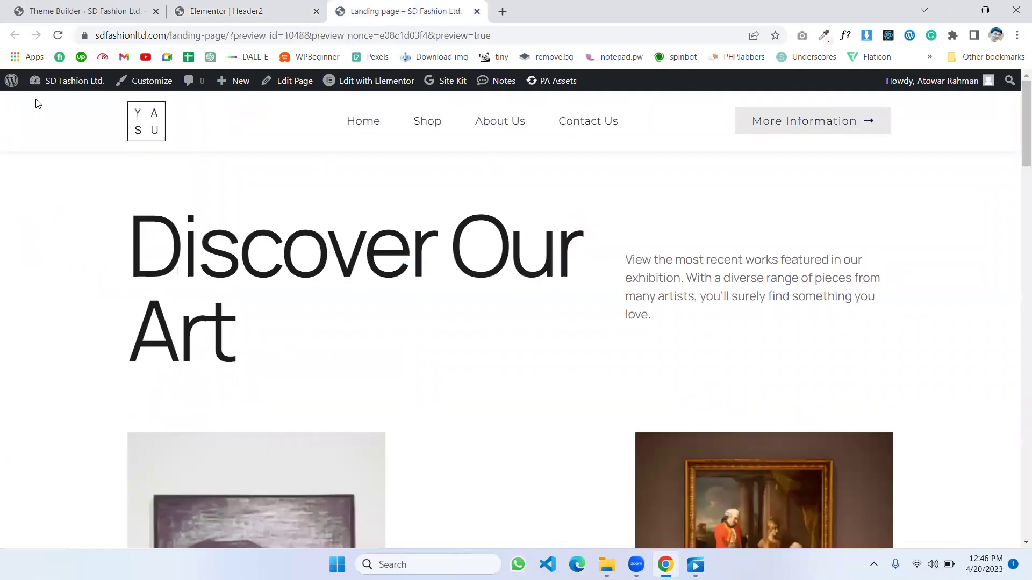
pyautogui.click(58, 35)
pyautogui.scroll(-2, 451, 233)
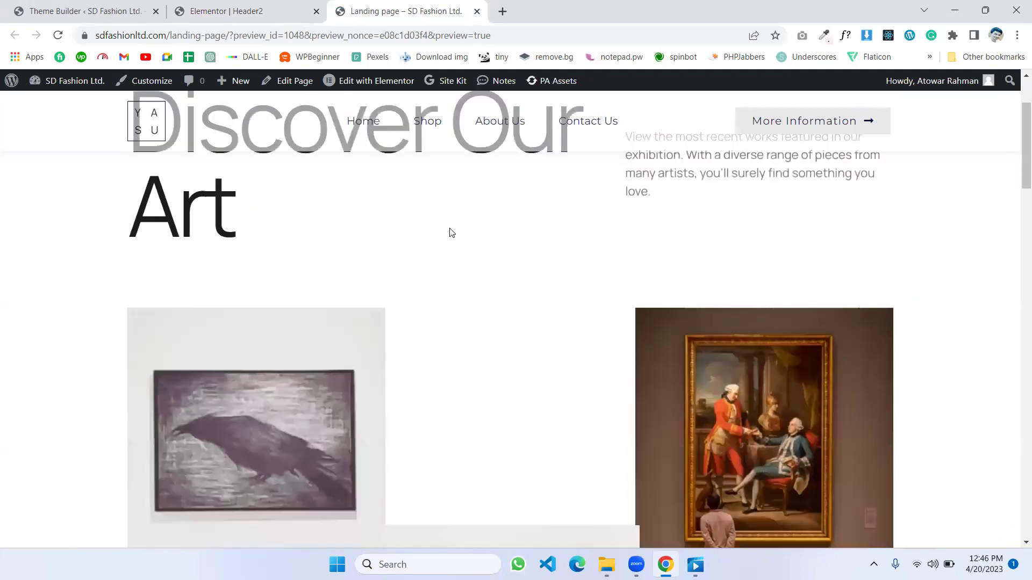
pyautogui.scroll(-6, 451, 233)
pyautogui.scroll(8, 446, 220)
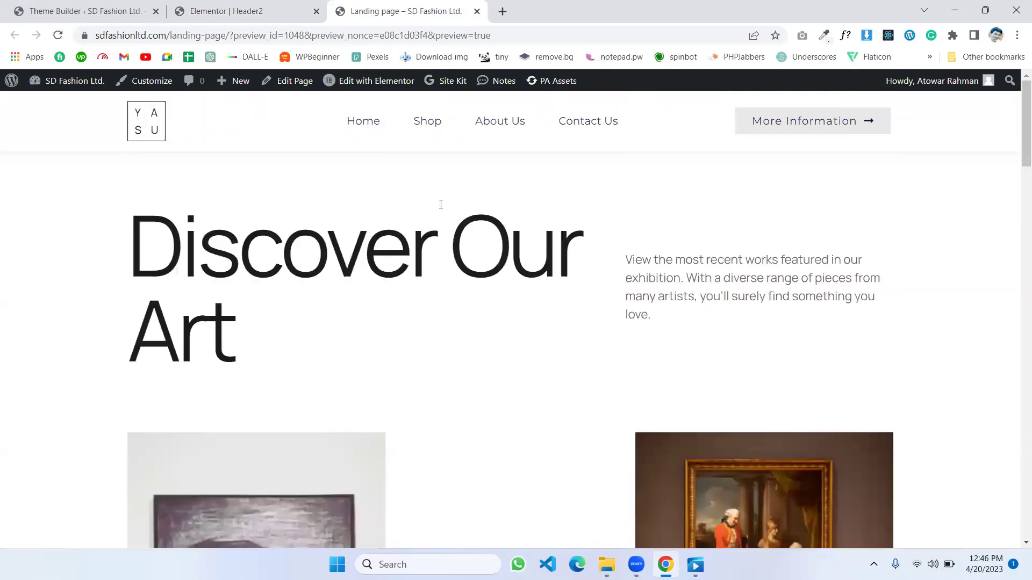
pyautogui.scroll(-3, 440, 205)
pyautogui.scroll(3, 441, 204)
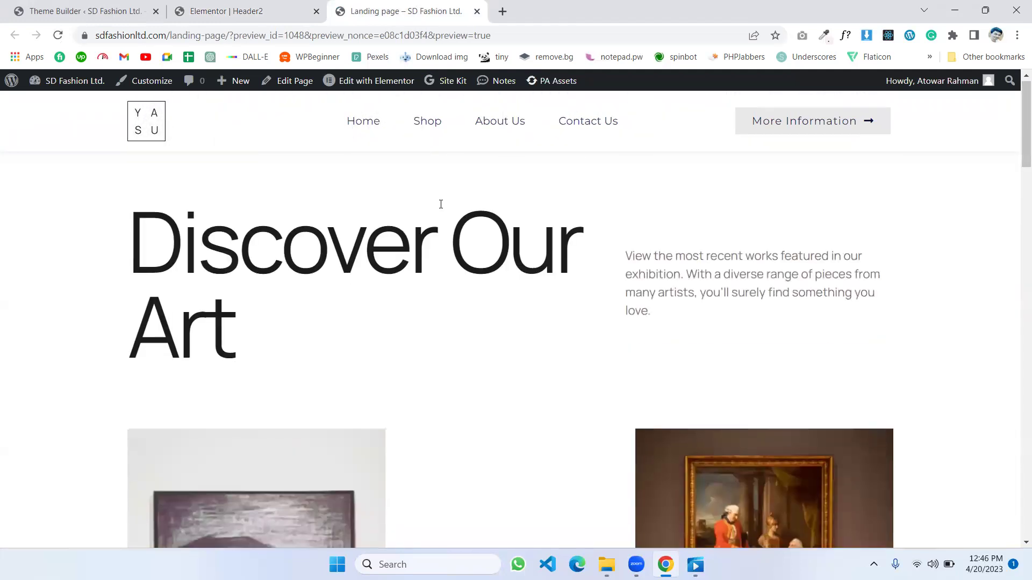
pyautogui.scroll(-5, 440, 204)
pyautogui.scroll(1, 440, 204)
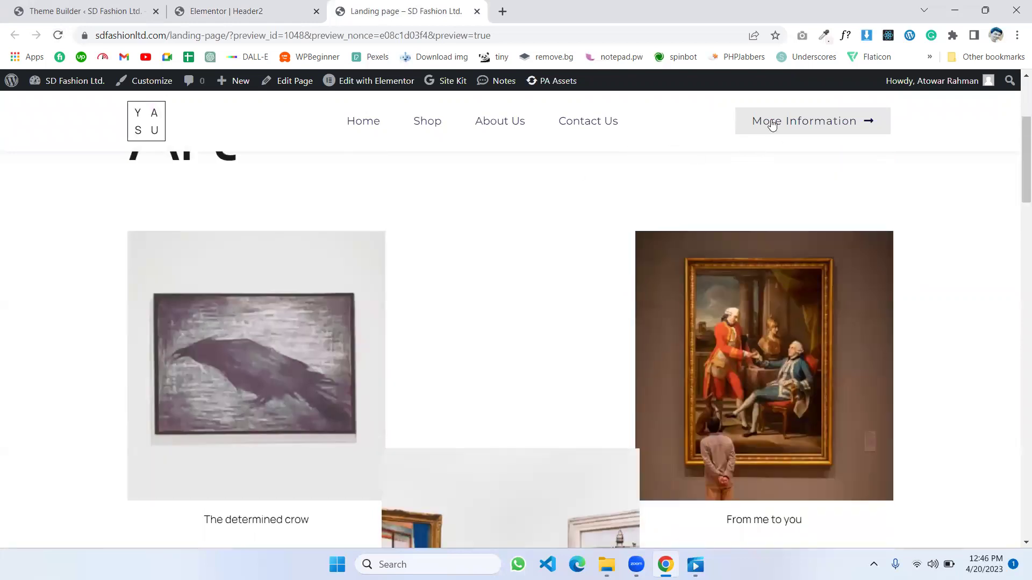
pyautogui.scroll(-3, 424, 159)
pyautogui.scroll(6, 456, 186)
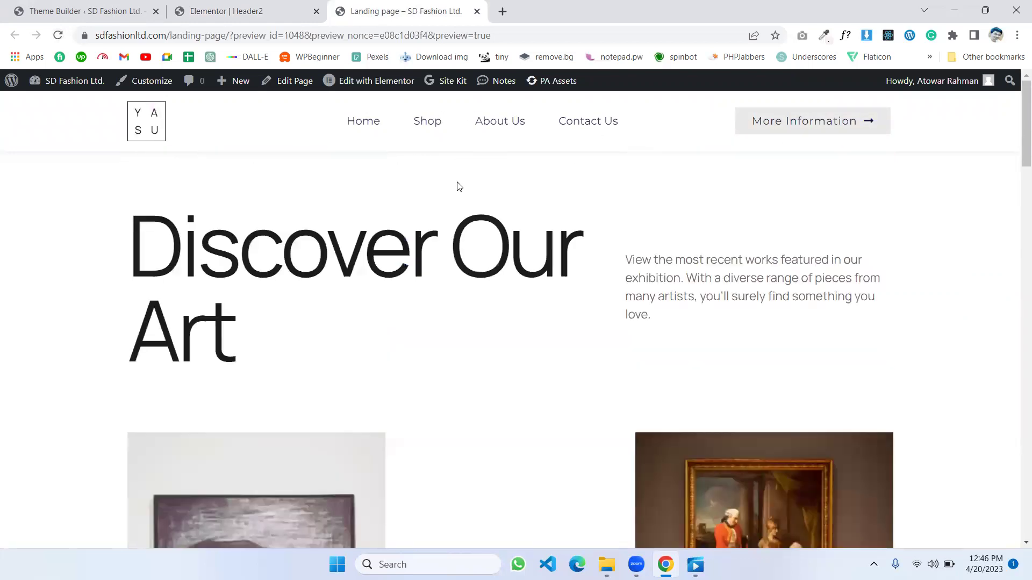
# - Change the Header2 section background colour to bright cyan #00FAFF
pyautogui.click(249, 11)
pyautogui.scroll(3, 143, 219)
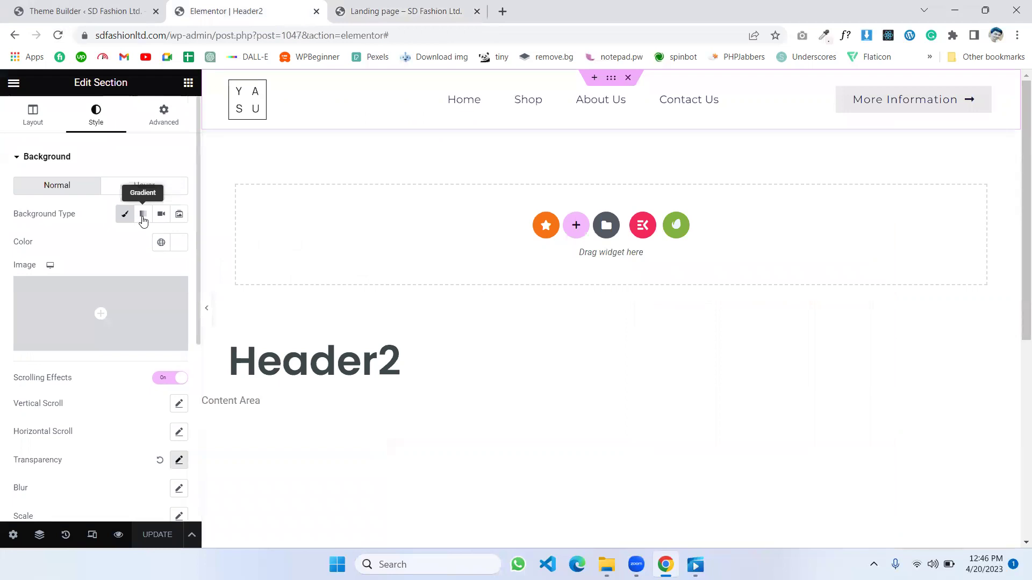
pyautogui.click(176, 244)
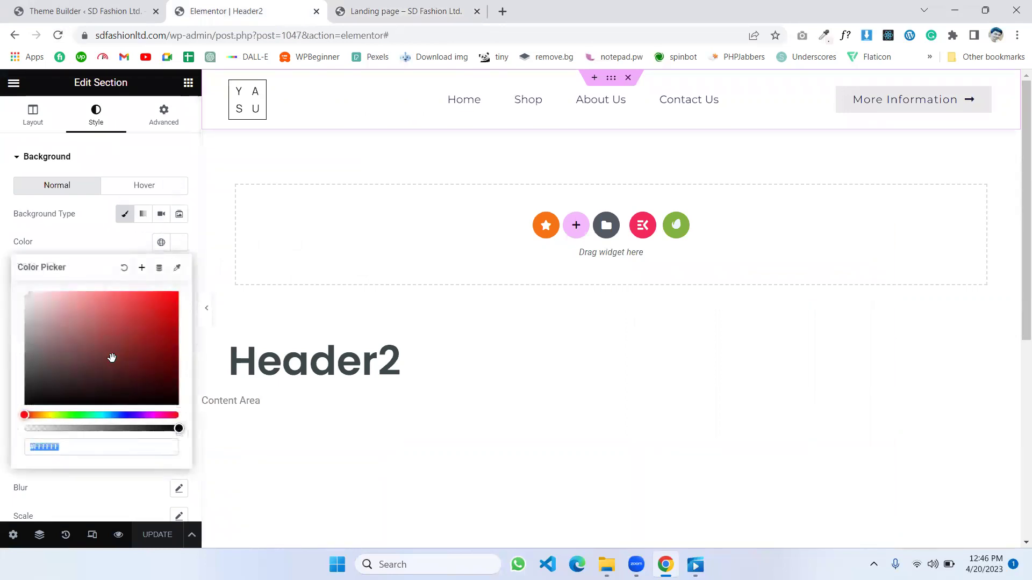
pyautogui.moveTo(102, 374); pyautogui.dragTo(126, 371)
pyautogui.click(101, 415)
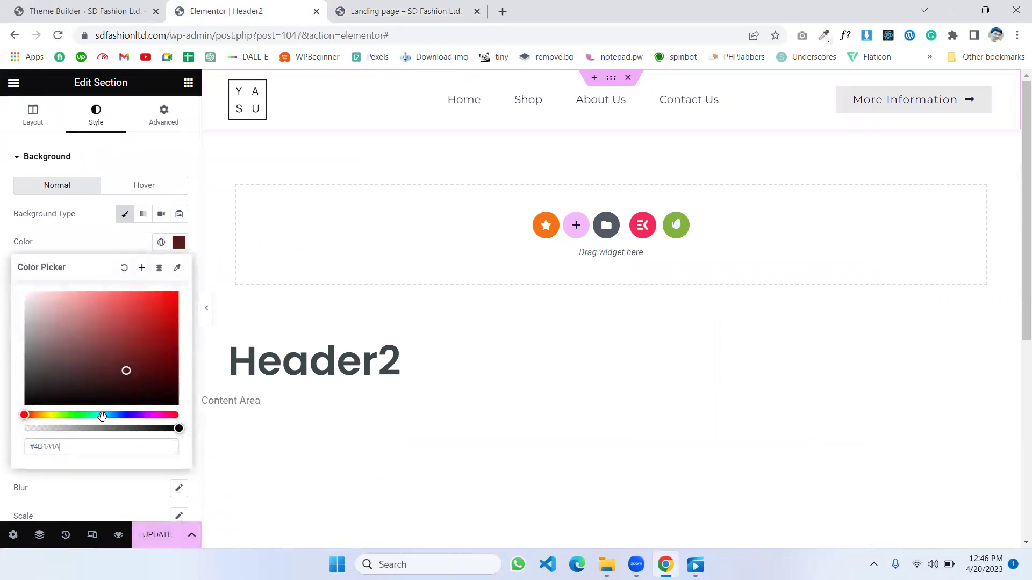
pyautogui.click(177, 293)
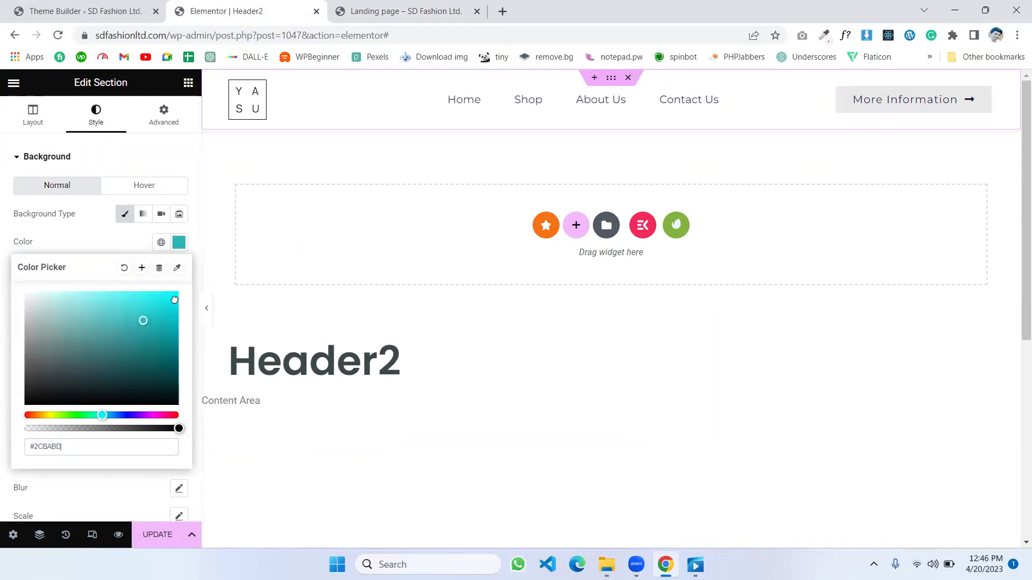
# - Save the header and reload the Landing page preview
pyautogui.click(152, 536)
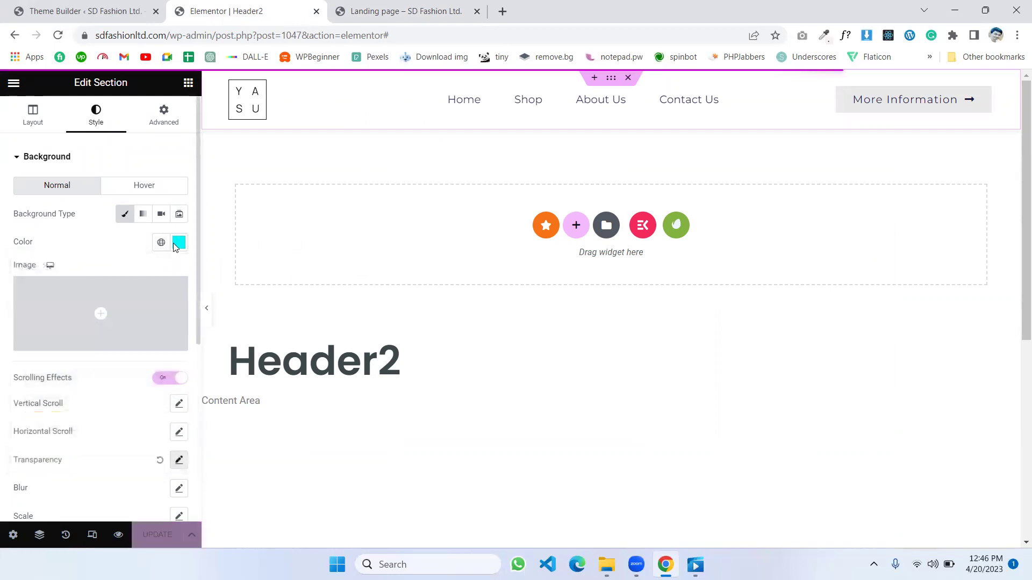
pyautogui.click(403, 11)
pyautogui.click(57, 35)
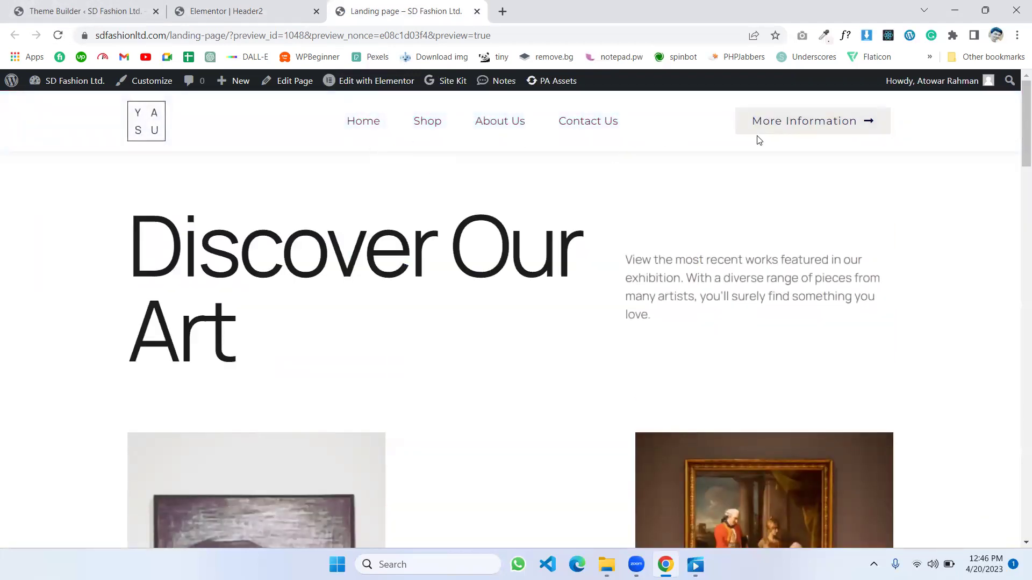
pyautogui.scroll(-3, 542, 194)
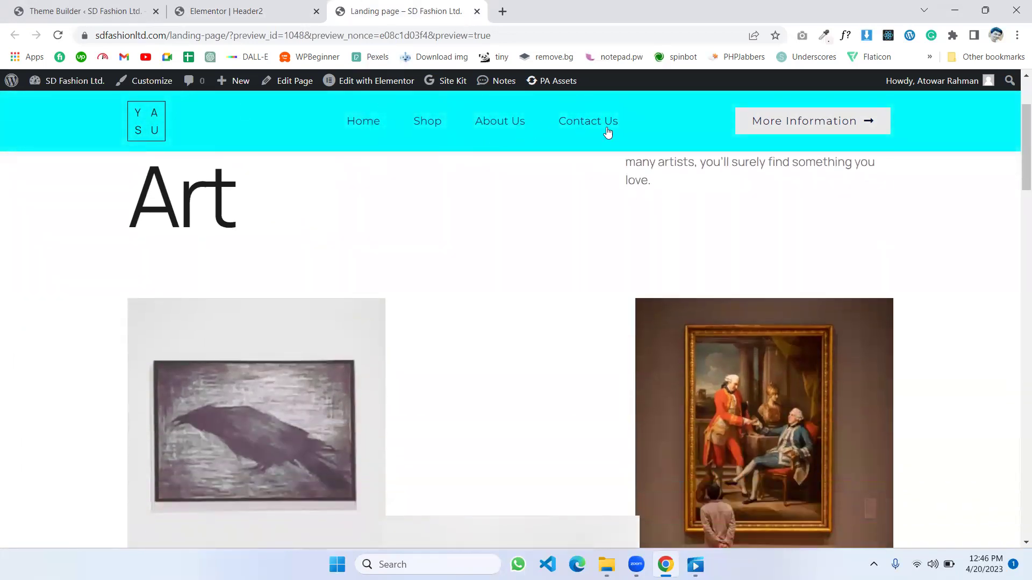
pyautogui.scroll(-5, 499, 239)
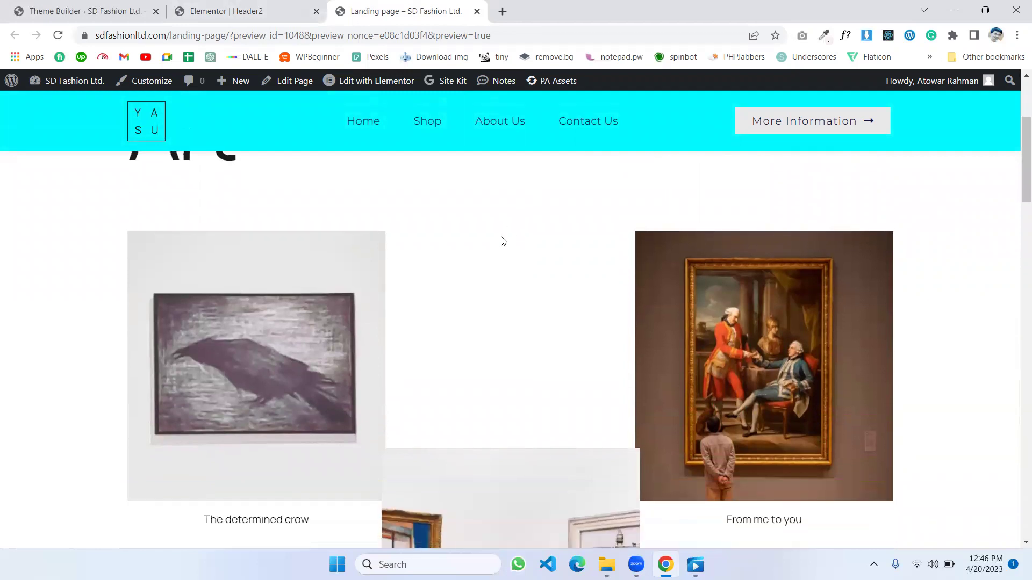
pyautogui.scroll(7, 504, 242)
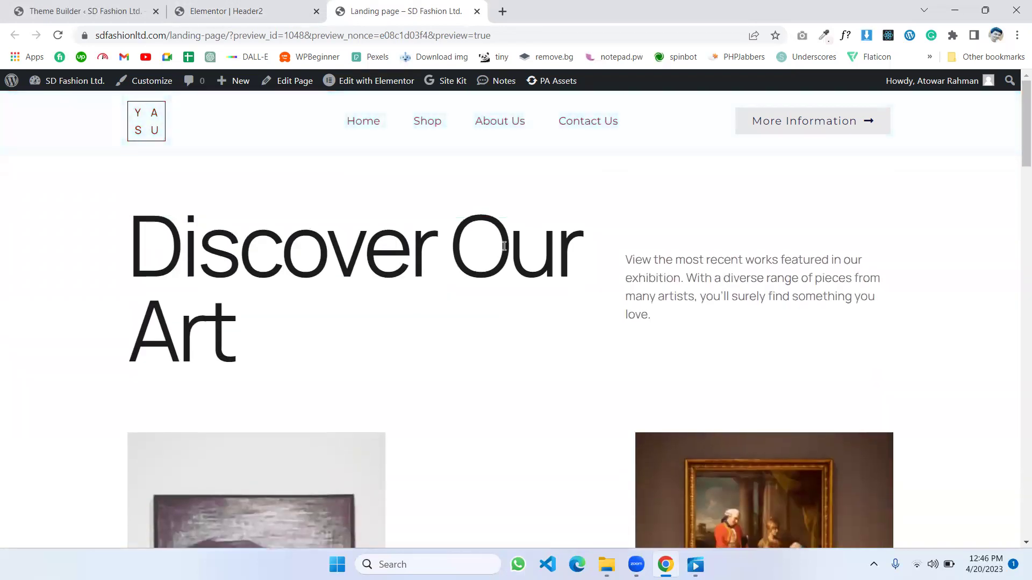